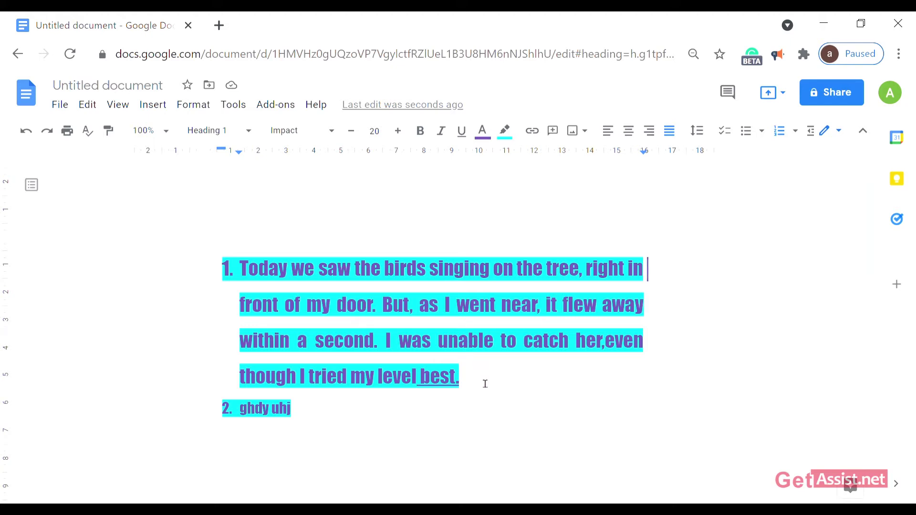
- Preview the existing link on the word "best" in the first list item
left_click(439, 391)
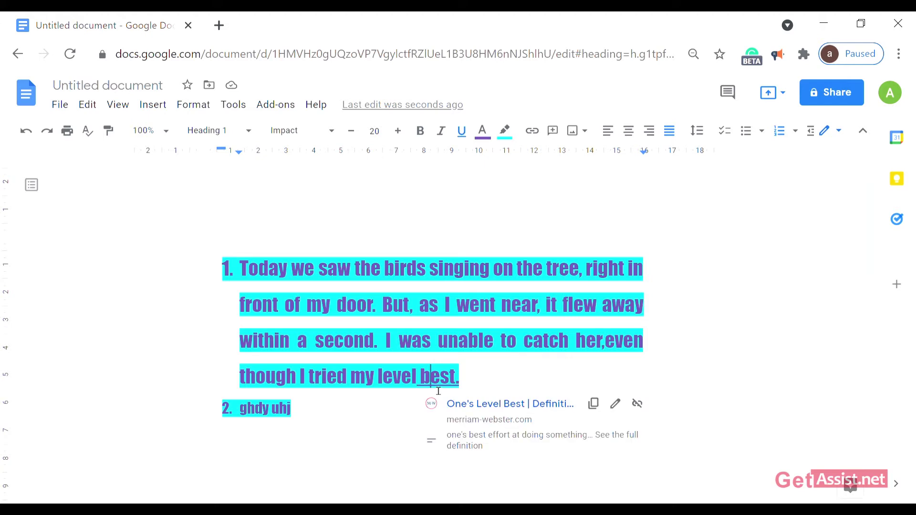
left_click(494, 381)
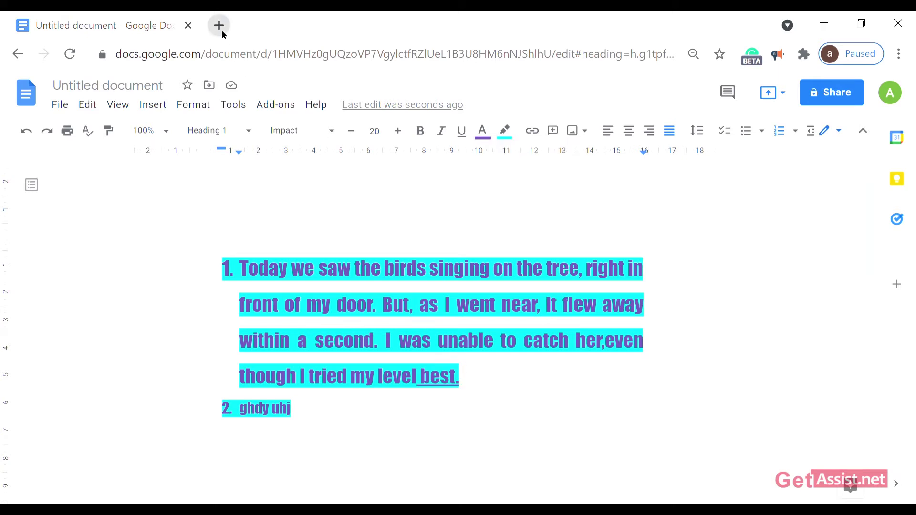
- Search Google in a new browser tab for "level bst" and open the GeeksforGeeks article "Get Level of a node in a Binary Tree"
left_click(221, 28)
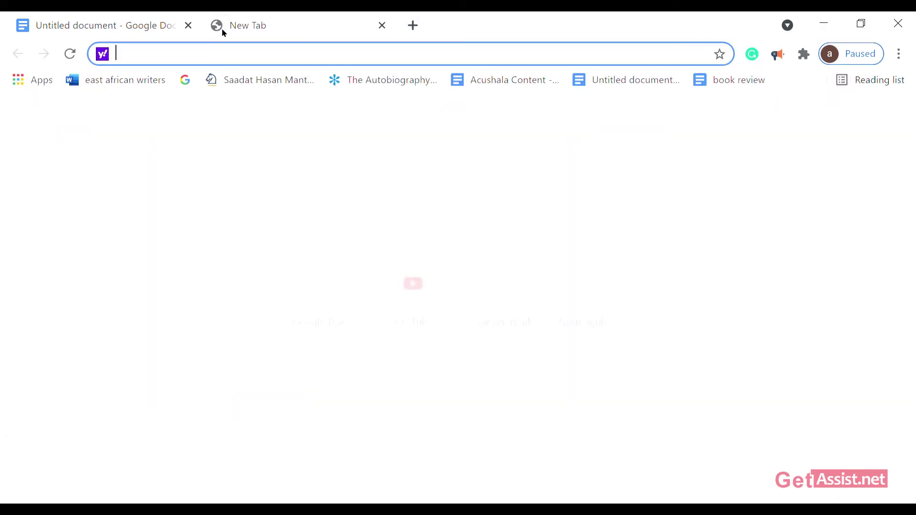
left_click(185, 80)
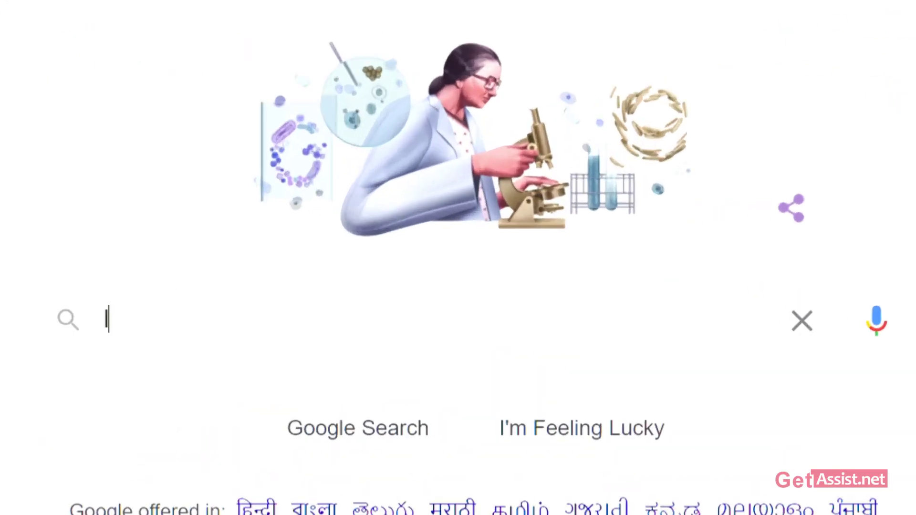
type("level bst")
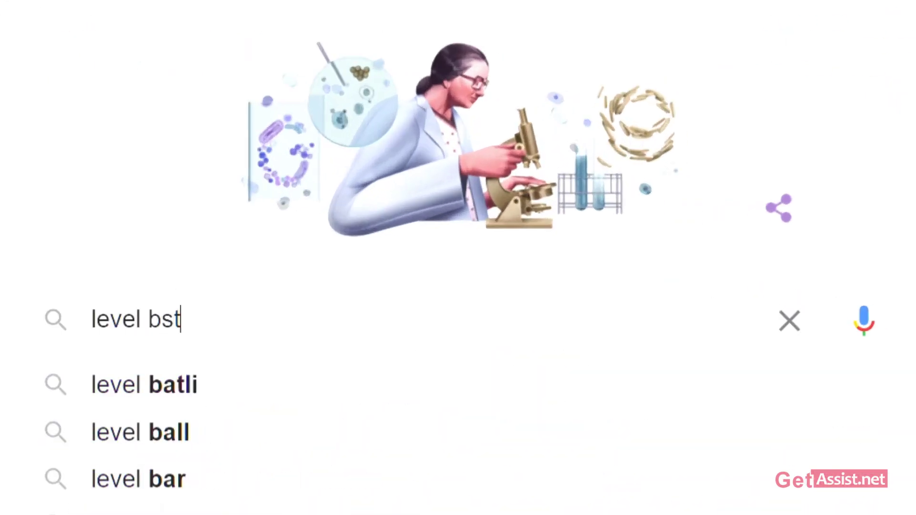
key("Return")
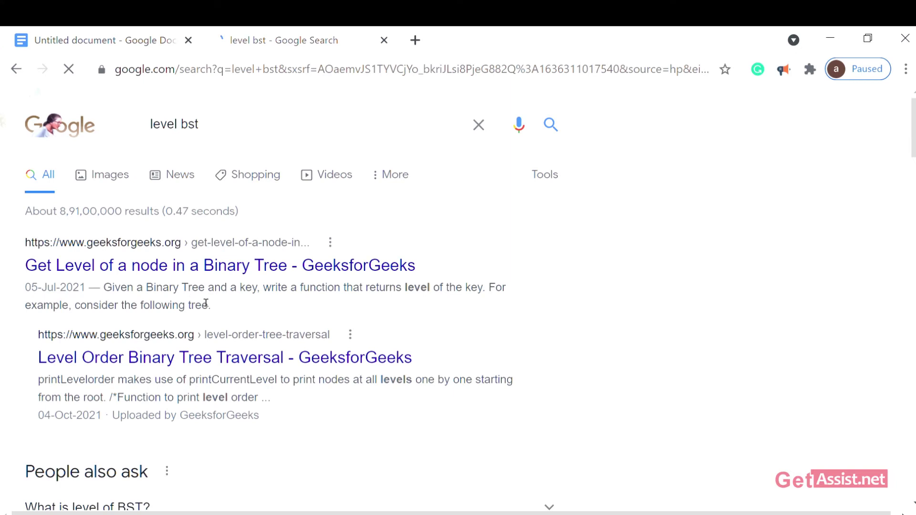
left_click(180, 268)
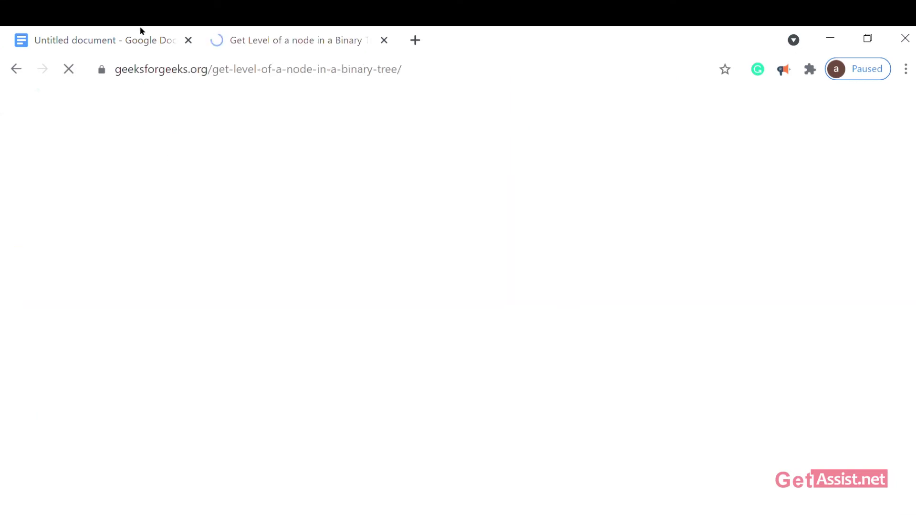
left_click(139, 30)
left_click(309, 37)
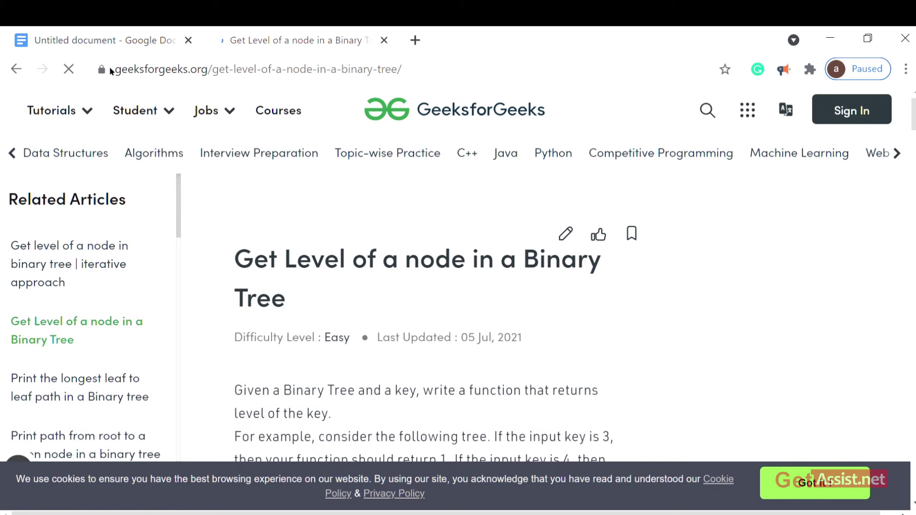
- Copy the full web address of the GeeksforGeeks article
left_click(121, 72)
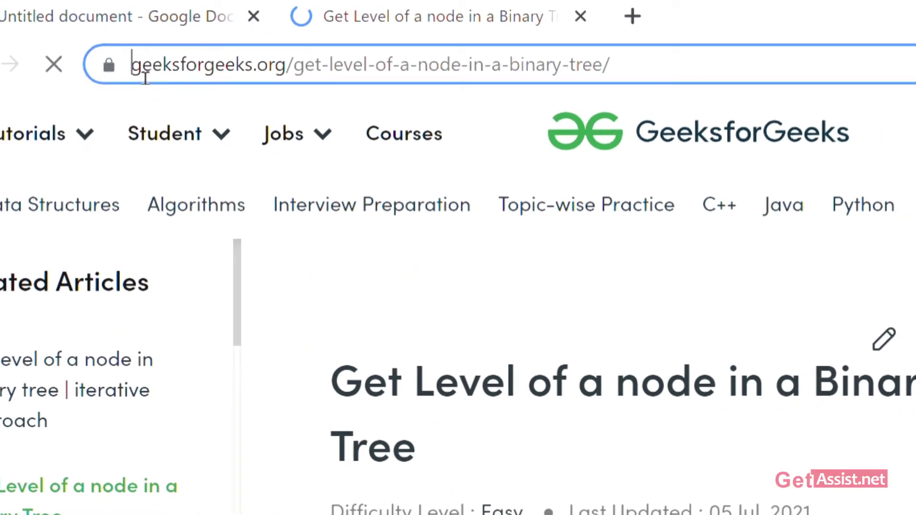
left_click_drag(145, 78, 722, 114)
key("ctrl+c")
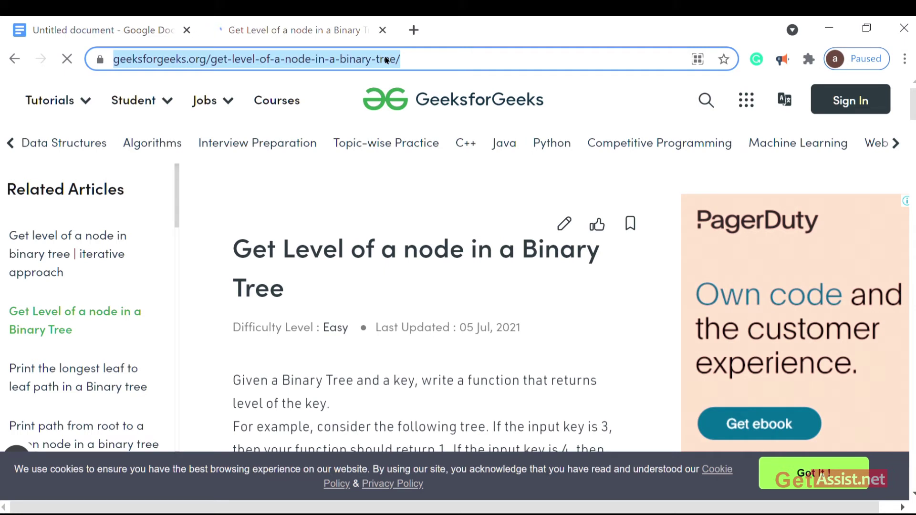
- Link "level best." in the document's first list item to the copied GeeksforGeeks address, clearing the prefilled Merriam-Webster address
left_click(115, 24)
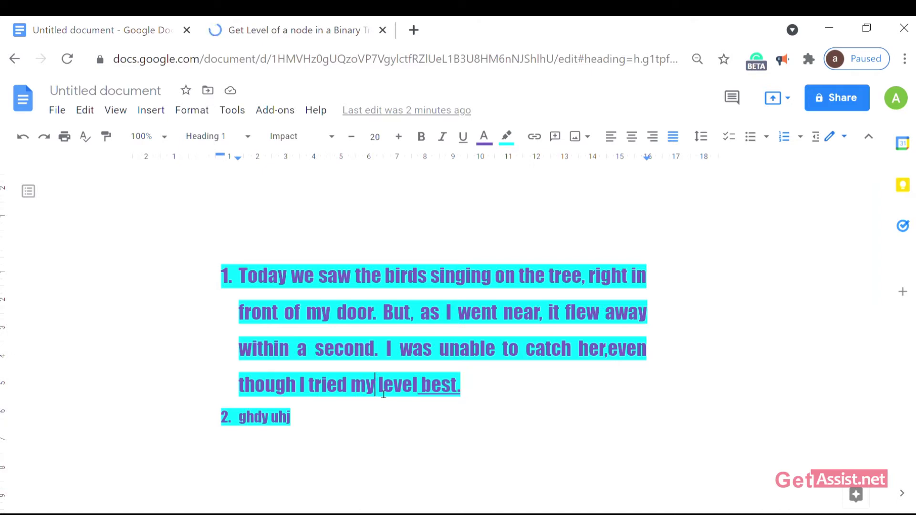
left_click_drag(377, 387, 491, 393)
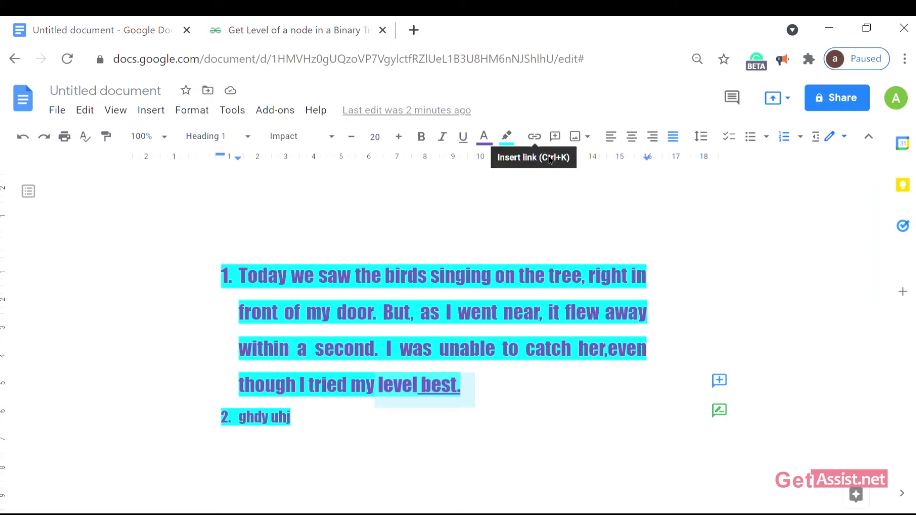
left_click(534, 139)
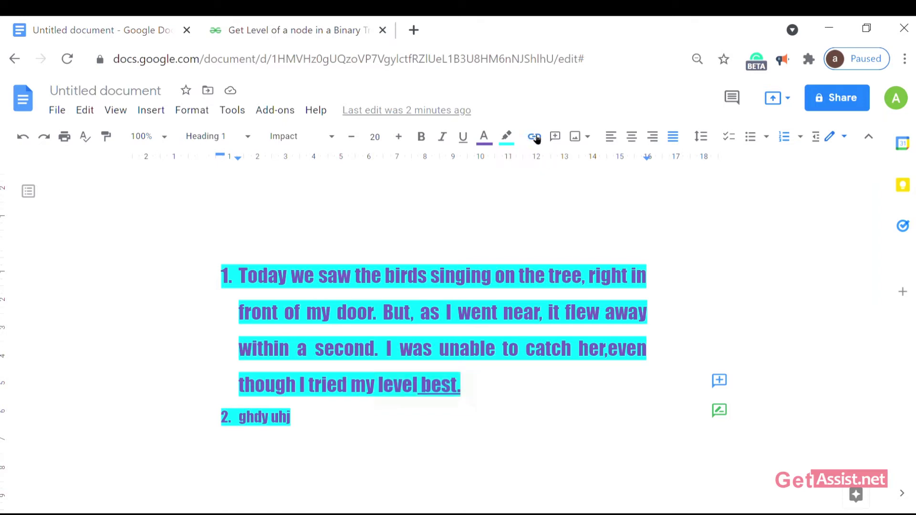
type("https://www.merriam-webster.com/dictionary/one%27s%20level%20best")
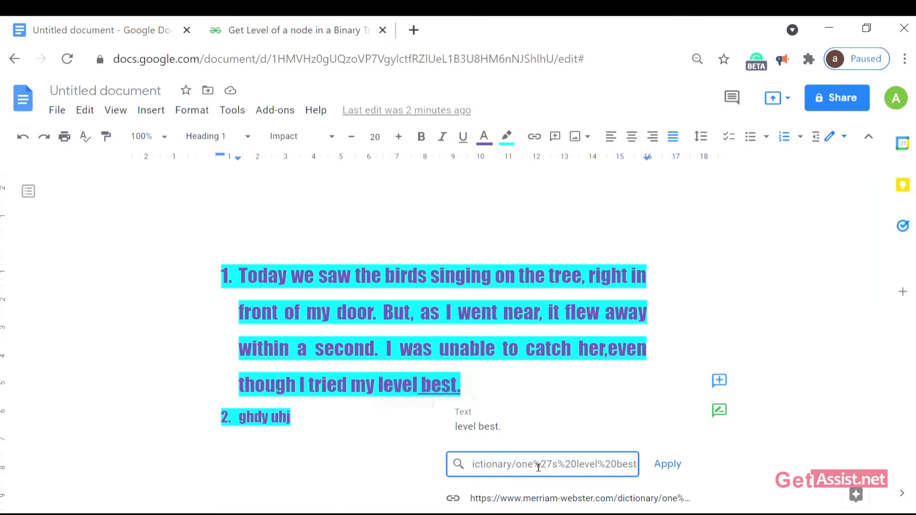
key("End")
key("BackSpace")
key("BackSpace")
key("BackSpace")
key("BackSpace")
key("BackSpace")
key("BackSpace")
key("BackSpace")
key("BackSpace")
key("BackSpace")
key("BackSpace")
key("BackSpace")
key("BackSpace")
key("BackSpace")
key("BackSpace")
key("BackSpace")
key("BackSpace")
key("BackSpace")
key("BackSpace")
key("BackSpace")
key("BackSpace")
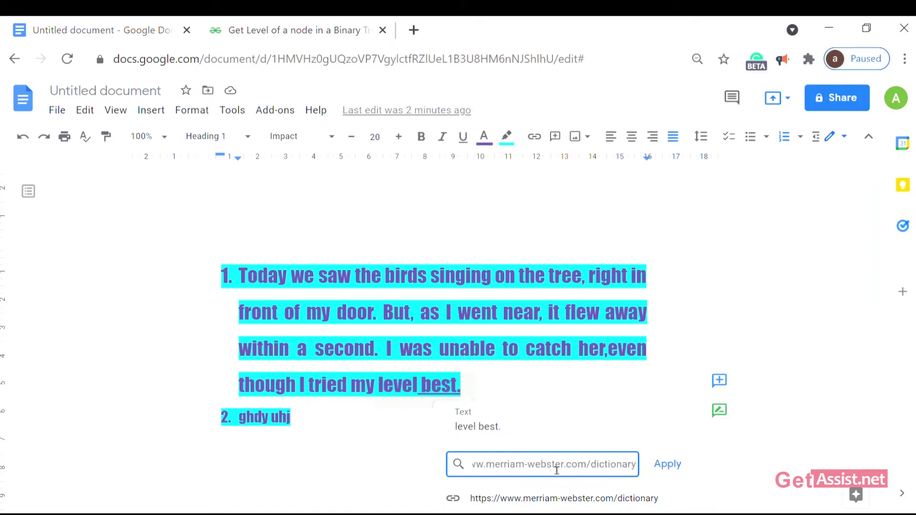
key("BackSpace")
key("BackSpace")
key("BackSpace")
key("BackSpace")
key("BackSpace")
key("BackSpace")
key("BackSpace")
key("BackSpace")
key("BackSpace")
key("BackSpace")
key("BackSpace")
key("BackSpace")
key("BackSpace")
key("BackSpace")
key("BackSpace")
key("BackSpace")
key("BackSpace")
key("BackSpace")
key("BackSpace")
key("BackSpace")
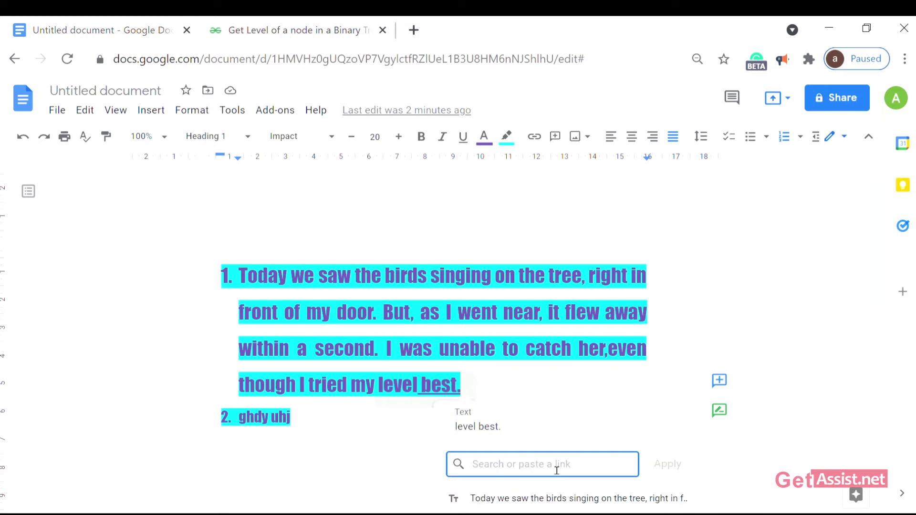
key("ctrl+v")
left_click(668, 464)
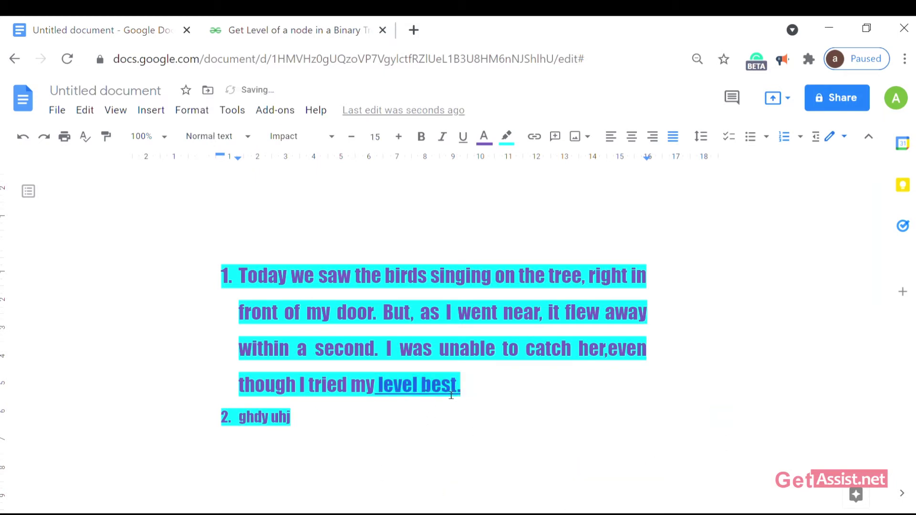
- Test the new "level best." link by opening its web page, and return to the document
left_click(443, 387)
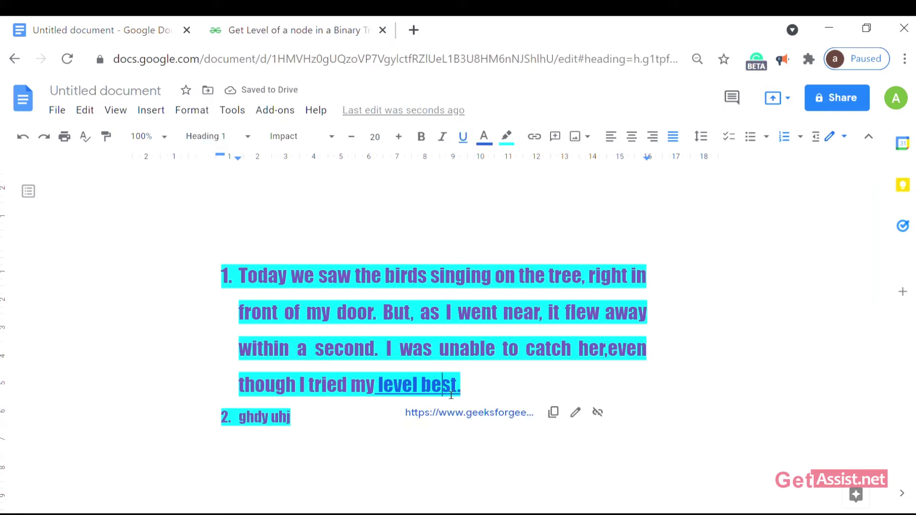
left_click(467, 413)
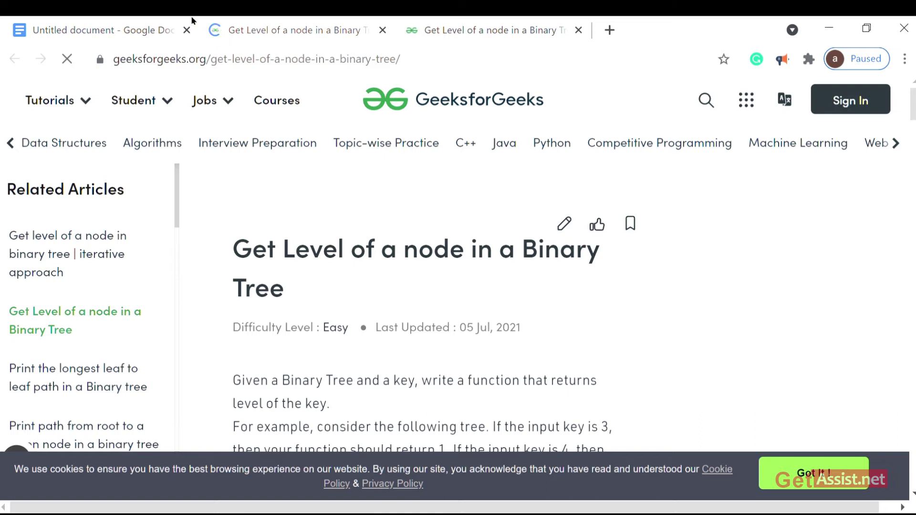
left_click(49, 20)
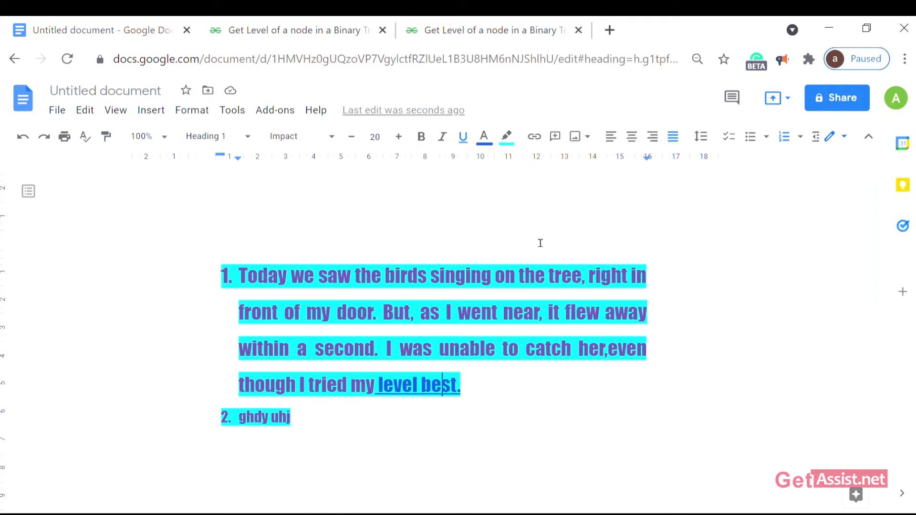
- Examine the preview card of the "level best." link and close it
scroll(539, 242, "down", 5)
scroll(538, 242, "up", 5)
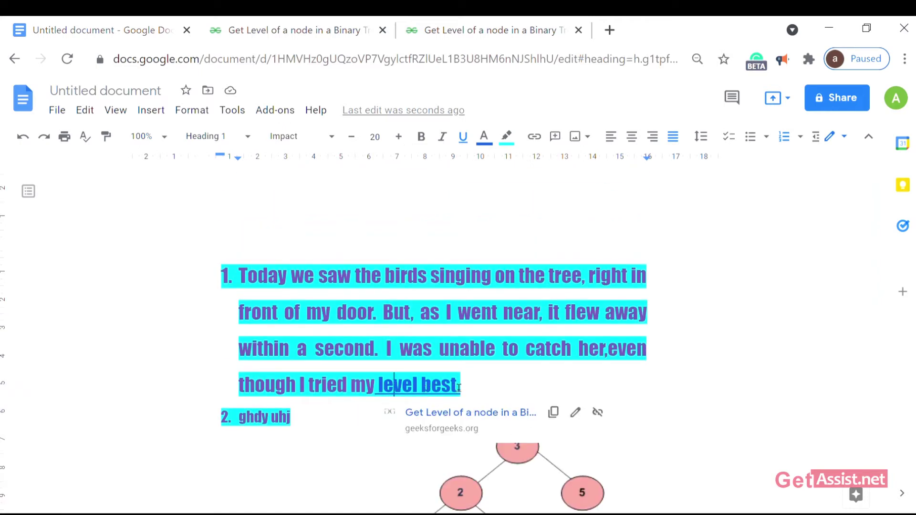
scroll(482, 386, "down", 2)
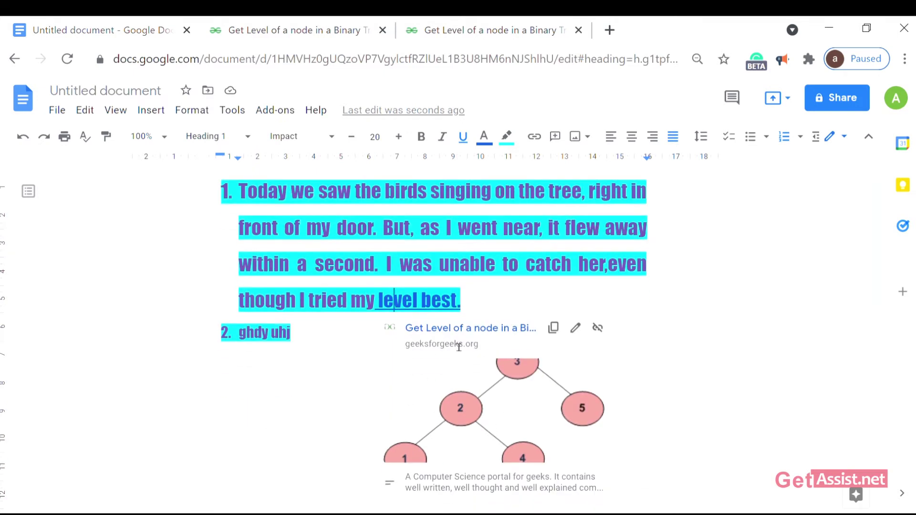
scroll(458, 348, "up", 2)
left_click(503, 398)
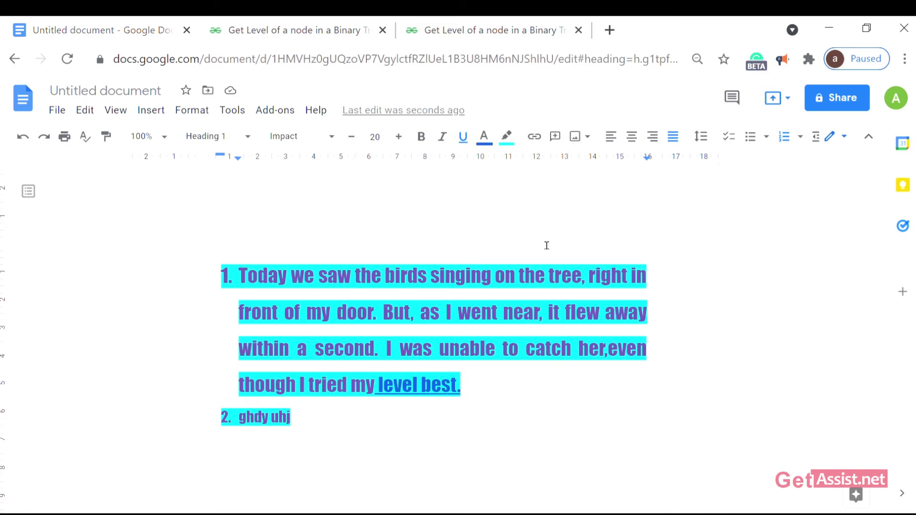
- Add the comment "this paragraph needs to be brief" to the word "best" at the end of the first list item
left_click(561, 137)
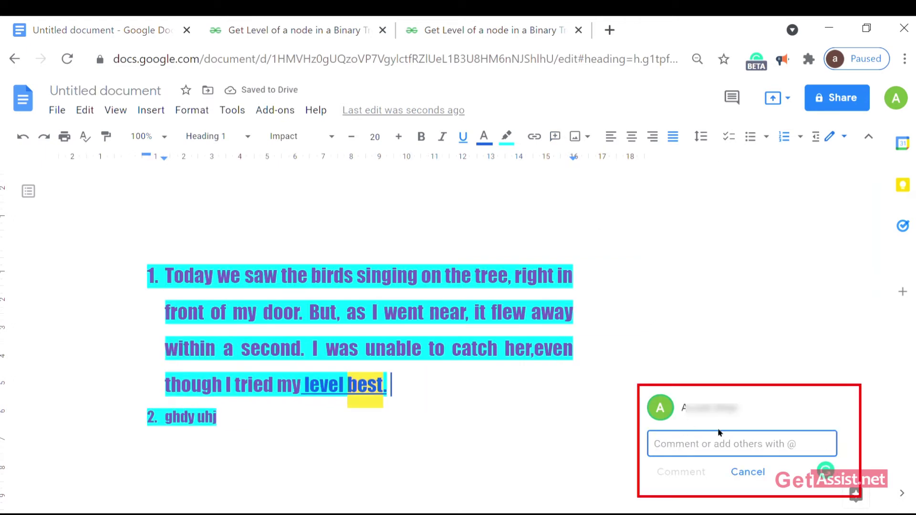
type("this p")
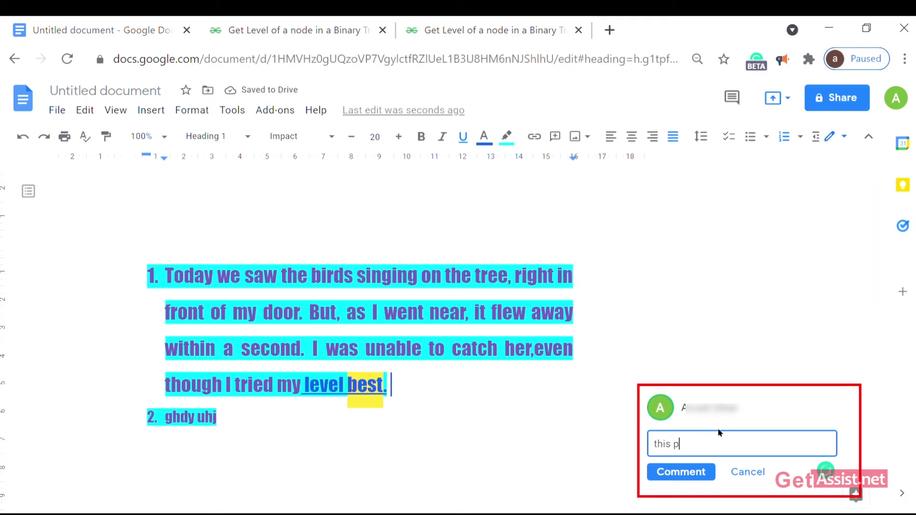
type("aragraph n")
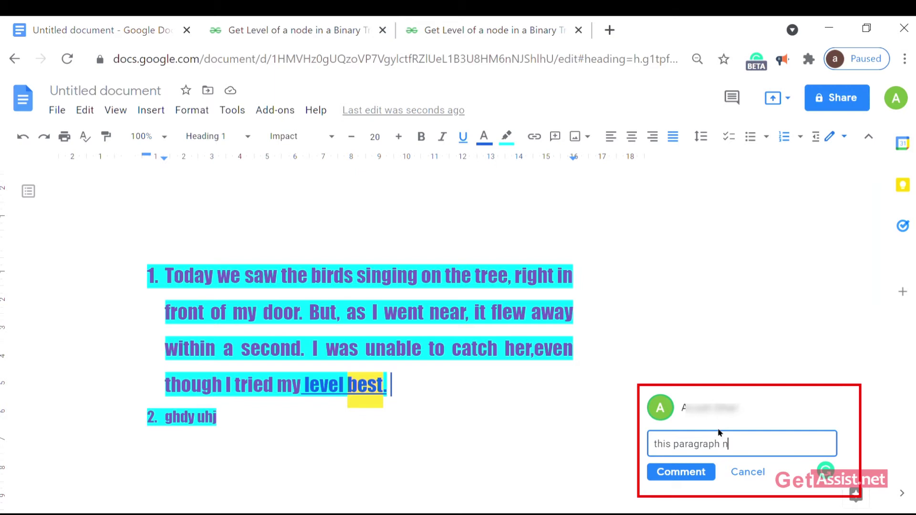
type("eeds to be brief")
left_click(693, 473)
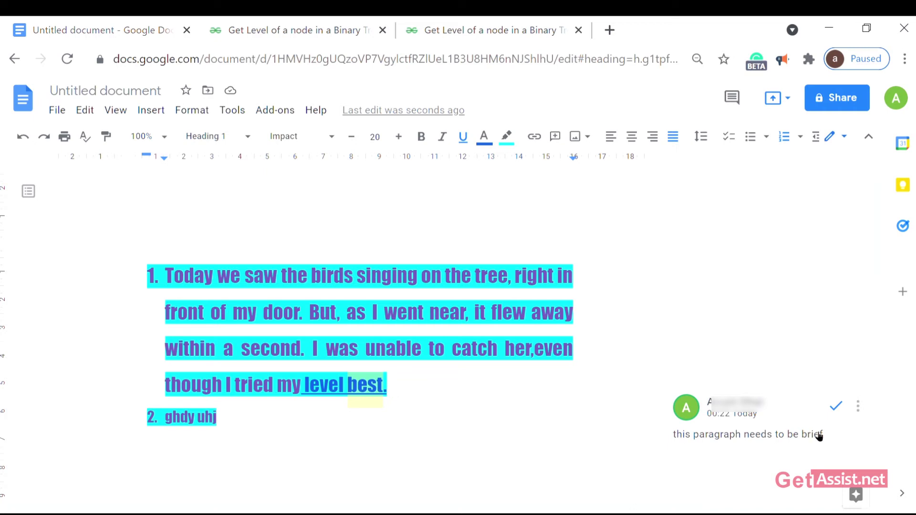
- Delete the comment attached to the word "best"
left_click(858, 405)
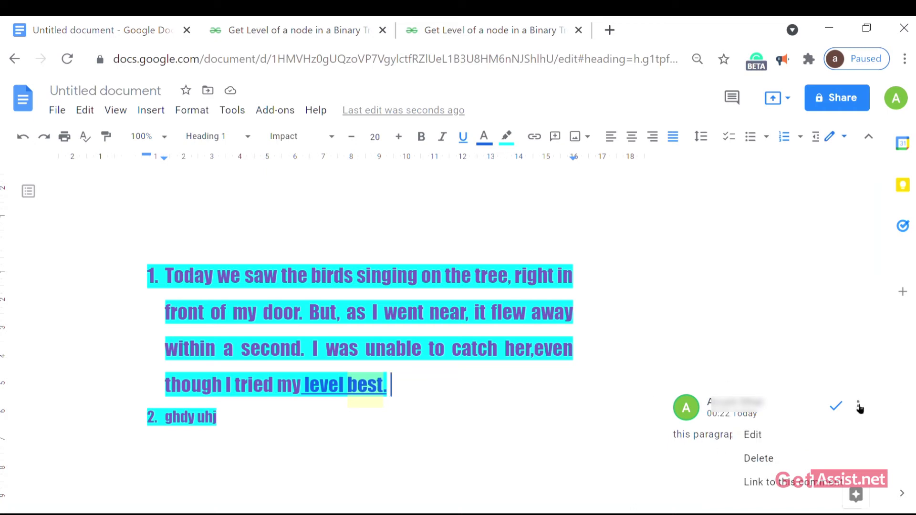
left_click(765, 459)
left_click(714, 414)
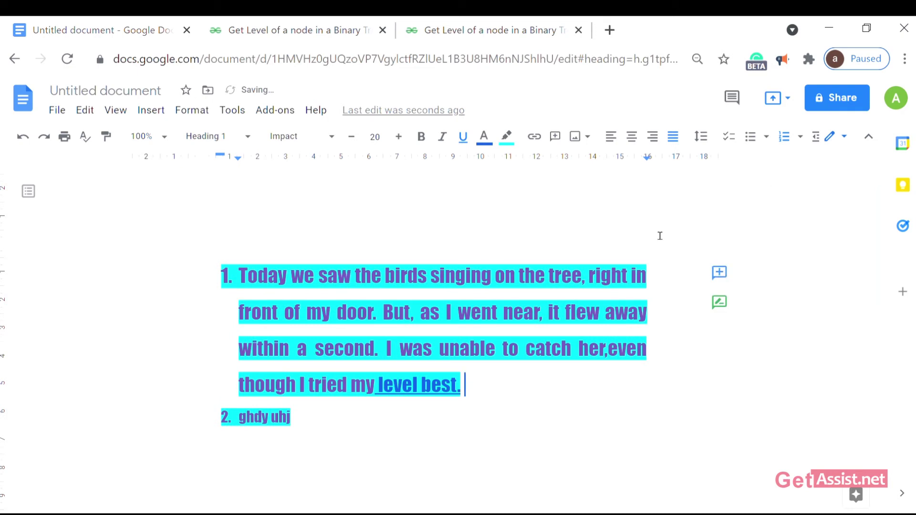
- View the available sources for inserting an image into the document without choosing one
left_click(586, 138)
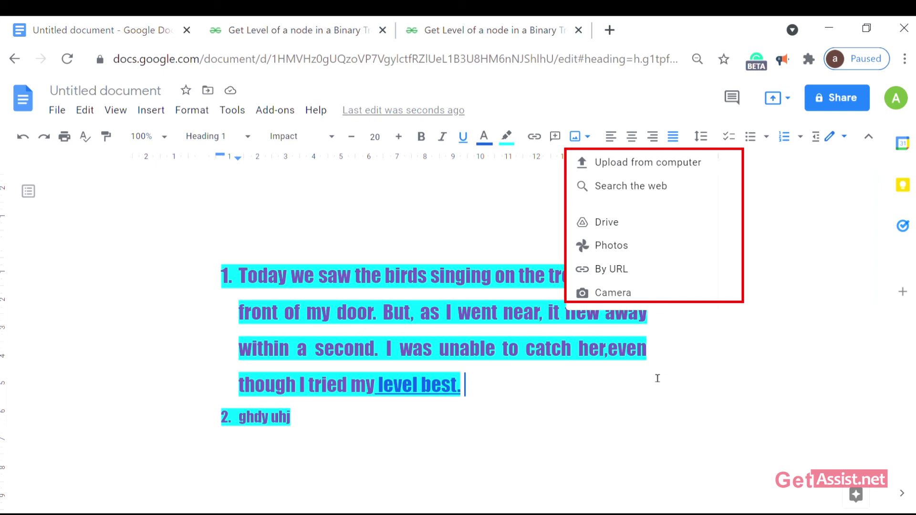
left_click(575, 409)
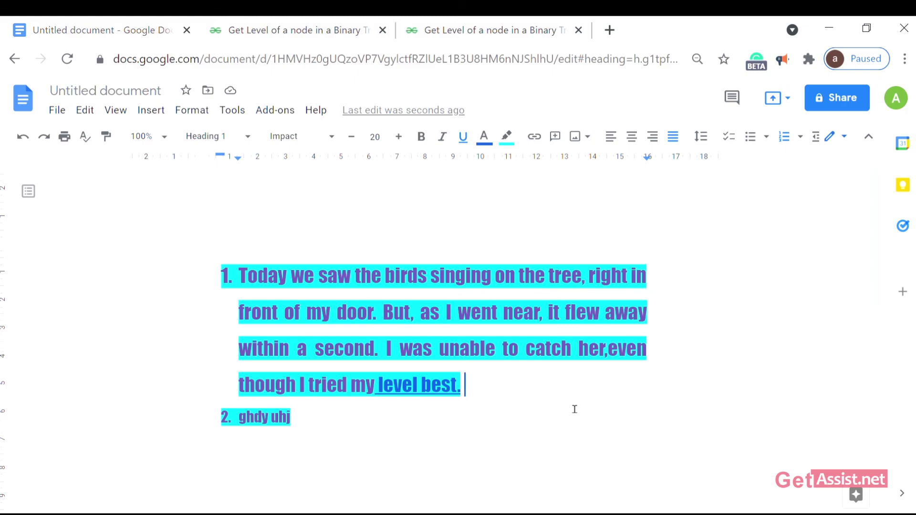